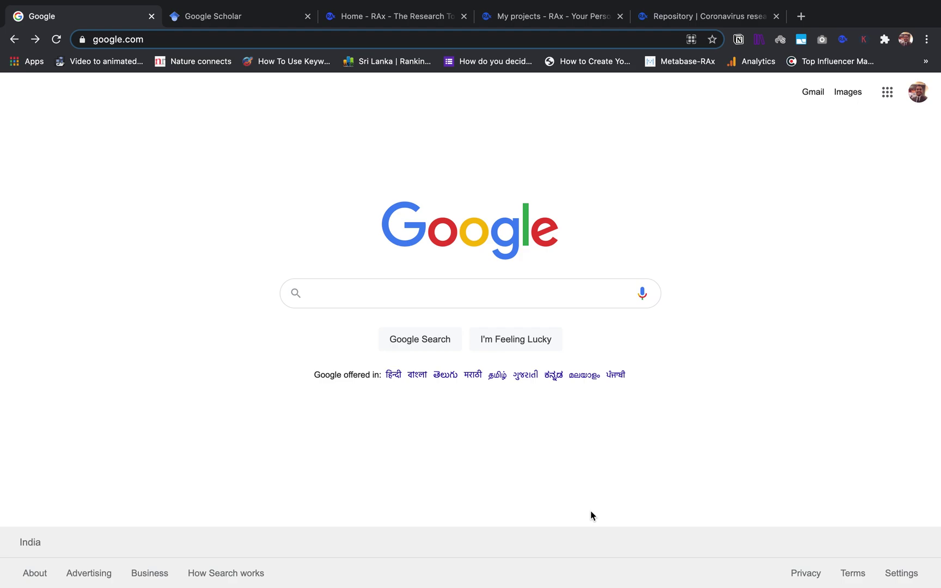
Step: Search Google for "rax web importer" and open the RAx Web Importer extension page
{"action": "left_click", "coordinate": [469, 300]}
{"action": "type", "text": "rax "}
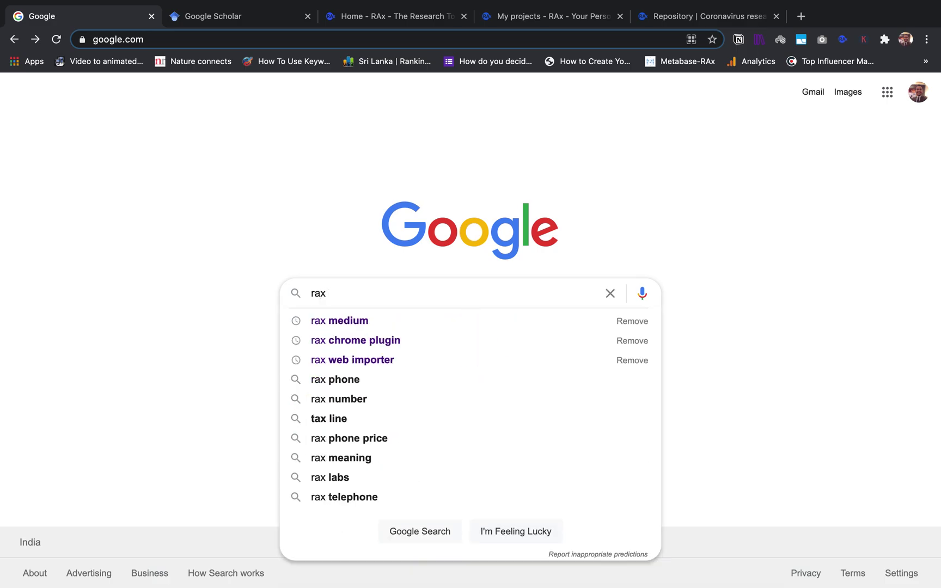
{"action": "type", "text": "web impo"}
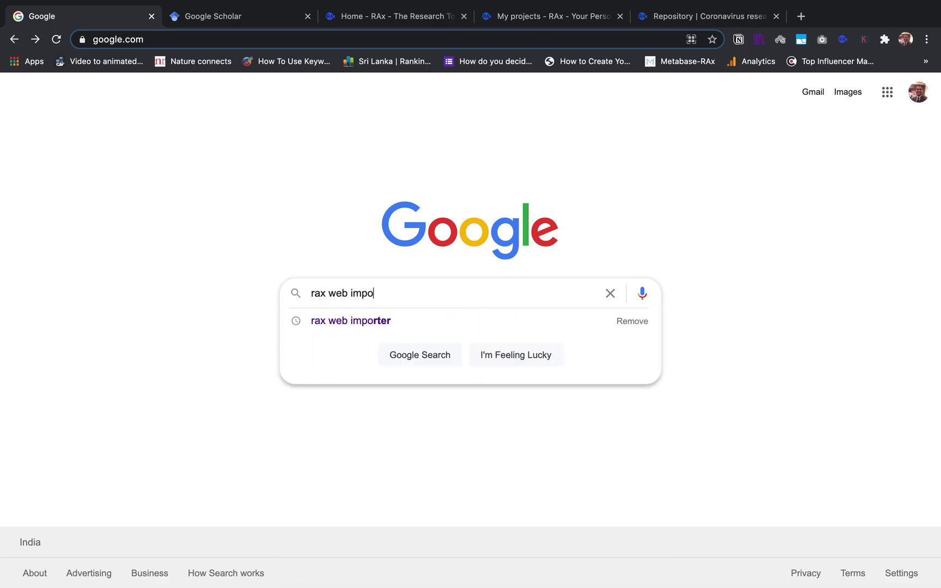
{"action": "type", "text": "rter"}
{"action": "key", "text": "Return"}
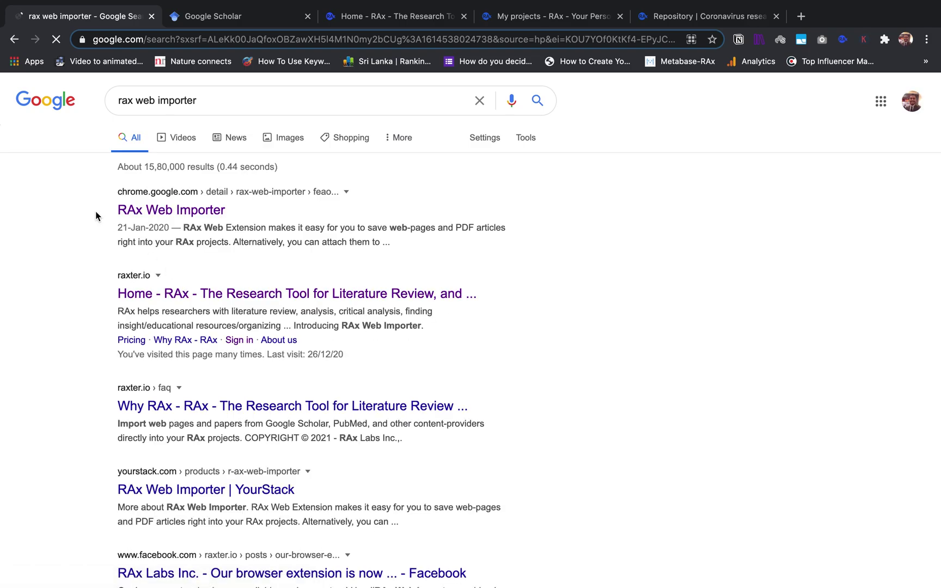
{"action": "left_click", "coordinate": [141, 213]}
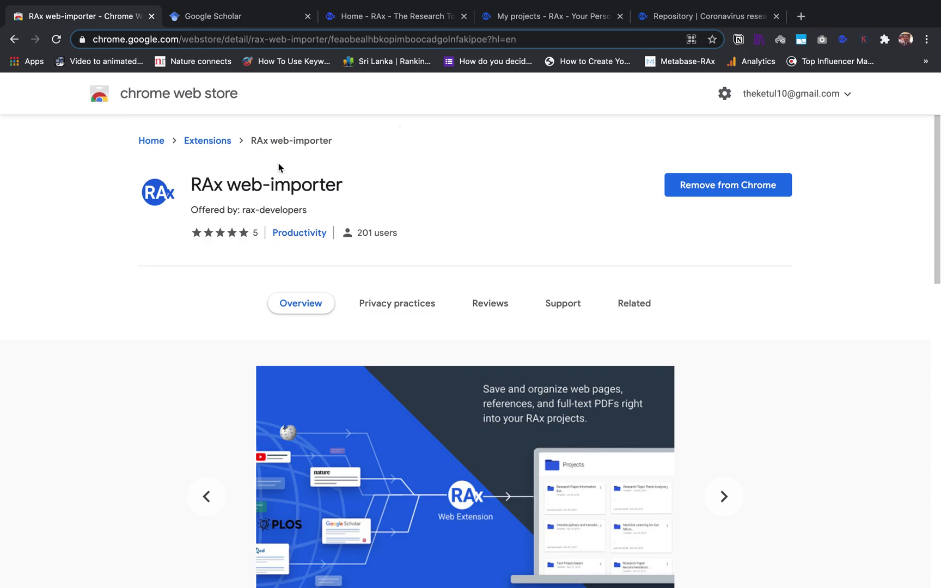
Step: Search Google Scholar for "Covid-19 impact"
{"action": "left_click", "coordinate": [282, 15]}
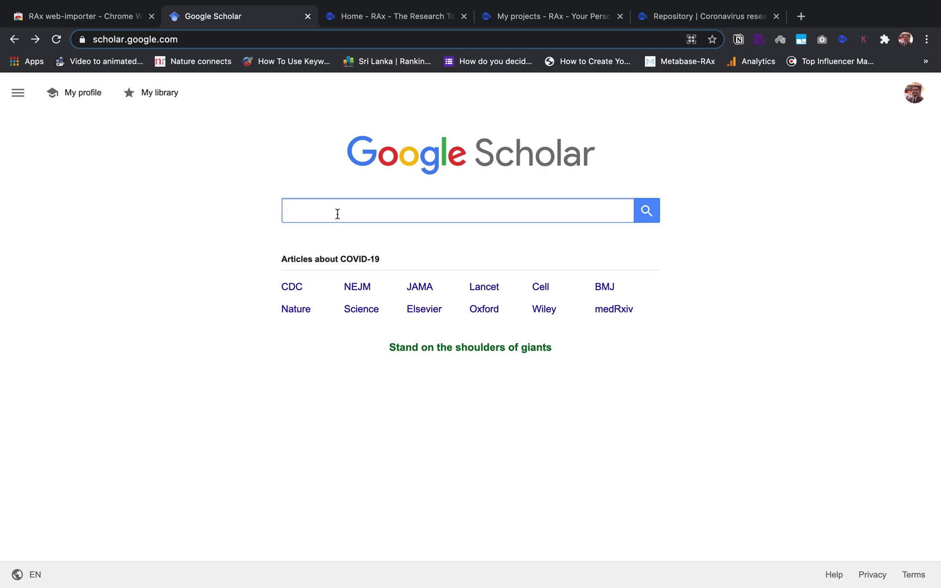
{"action": "type", "text": "Covid"}
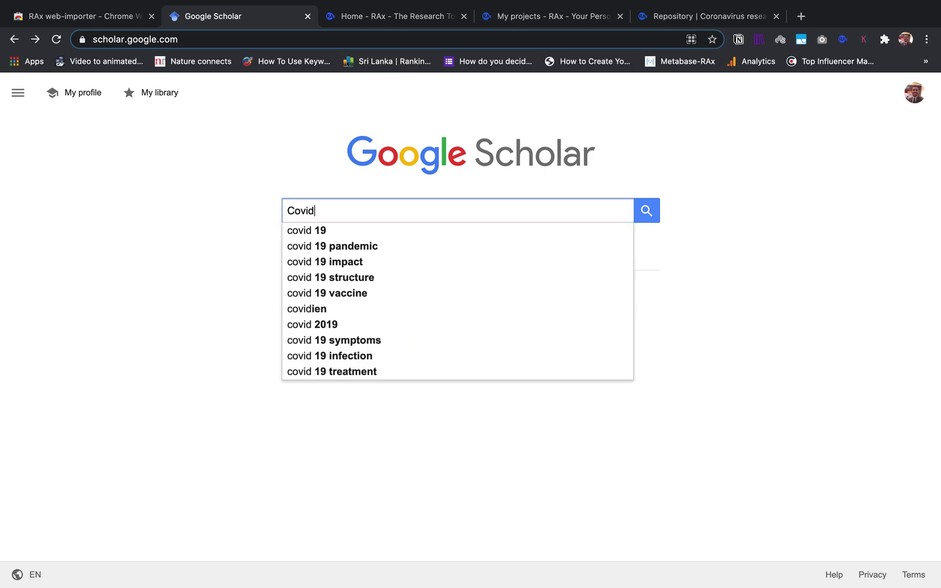
{"action": "type", "text": "-19 imp"}
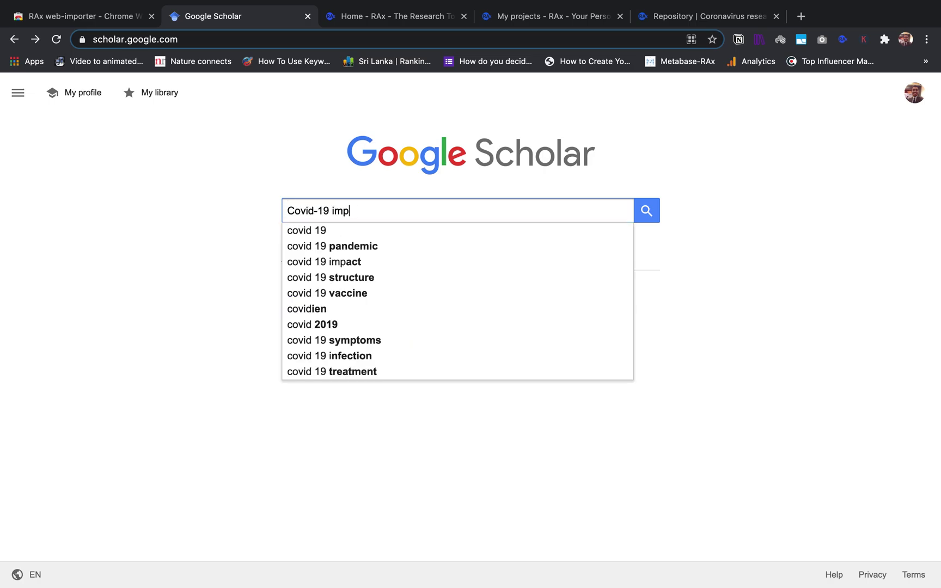
{"action": "type", "text": "act"}
{"action": "key", "text": "Return"}
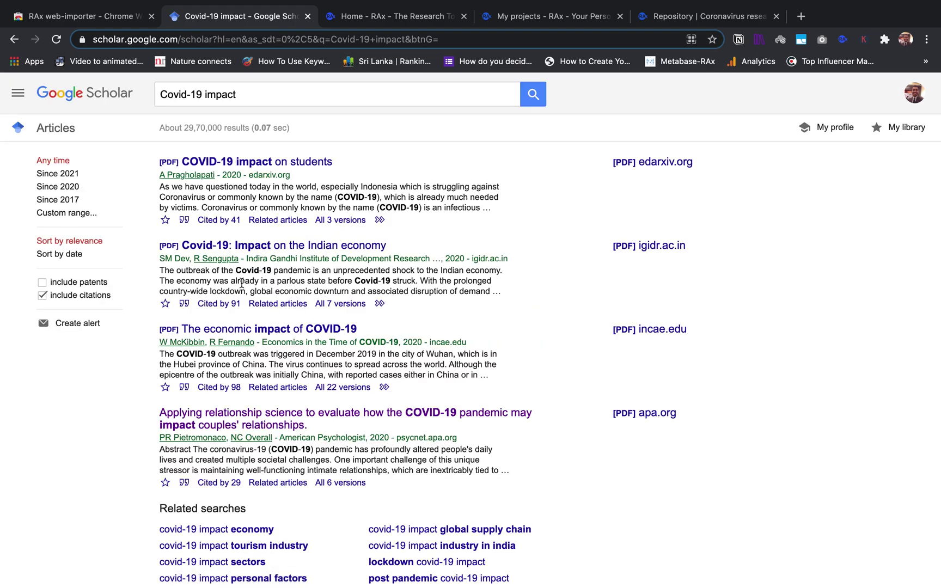
{"action": "scroll", "coordinate": [241, 284], "scroll_direction": "down", "scroll_amount": 3}
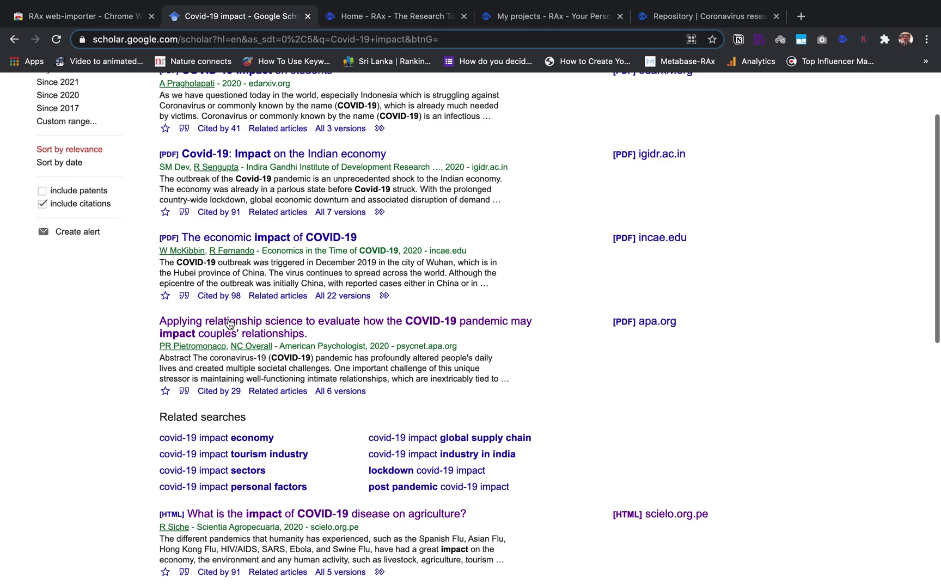
Step: Open the "Applying relationship science…" result on COVID-19 and couples' relationships in APA PsycNet
{"action": "left_click", "coordinate": [228, 336]}
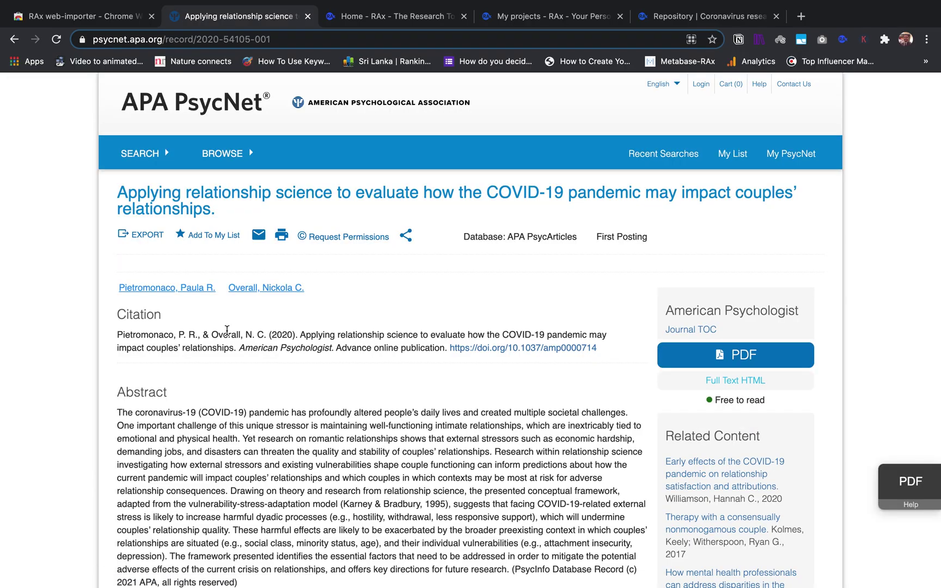
{"action": "scroll", "coordinate": [226, 330], "scroll_direction": "down", "scroll_amount": 6}
{"action": "scroll", "coordinate": [227, 330], "scroll_direction": "down", "scroll_amount": 2}
{"action": "scroll", "coordinate": [227, 333], "scroll_direction": "down", "scroll_amount": 3}
{"action": "scroll", "coordinate": [226, 330], "scroll_direction": "down", "scroll_amount": 1}
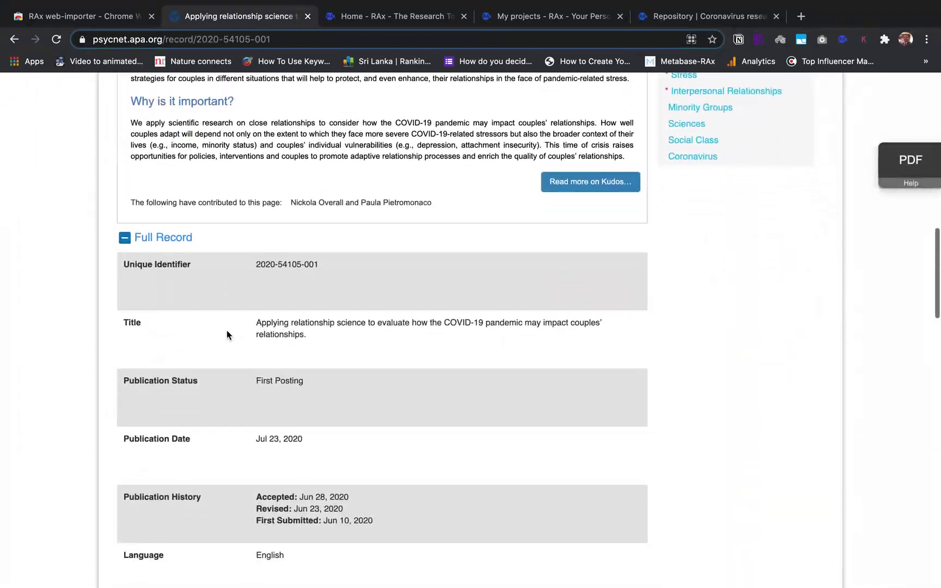
{"action": "scroll", "coordinate": [226, 330], "scroll_direction": "up", "scroll_amount": 10}
{"action": "scroll", "coordinate": [226, 301], "scroll_direction": "up", "scroll_amount": 3}
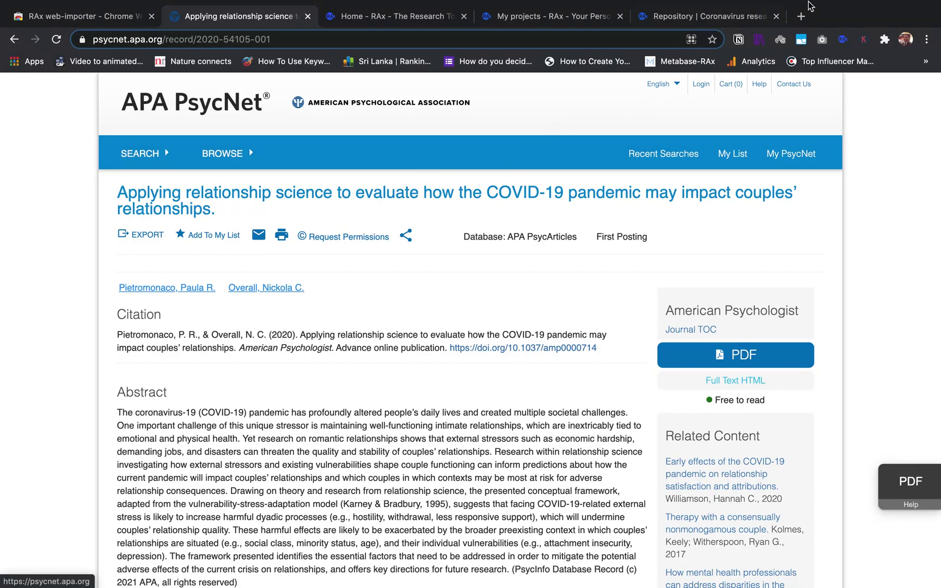
Step: Bookmark the article into the Coronavirus research project with the Health & Covid tag
{"action": "left_click", "coordinate": [843, 40]}
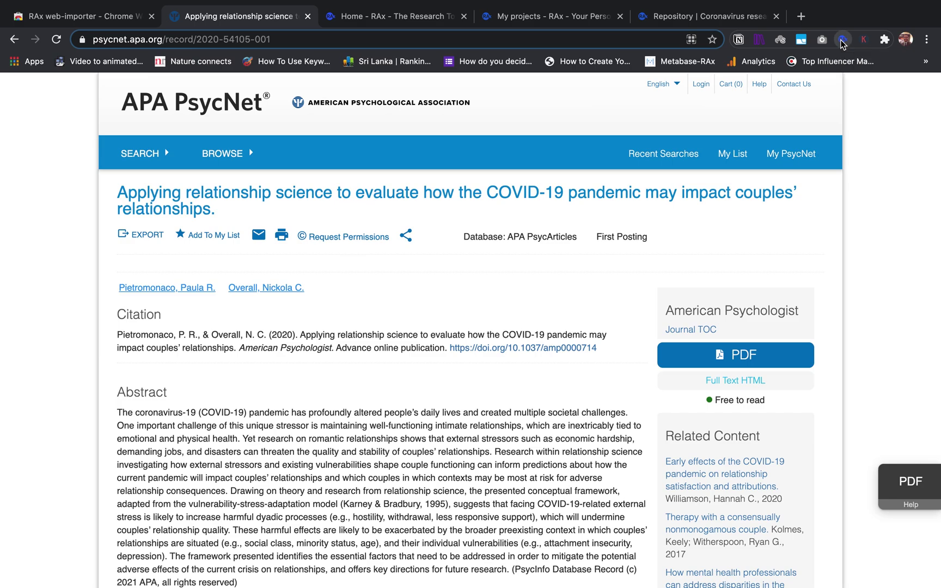
{"action": "left_click", "coordinate": [745, 181]}
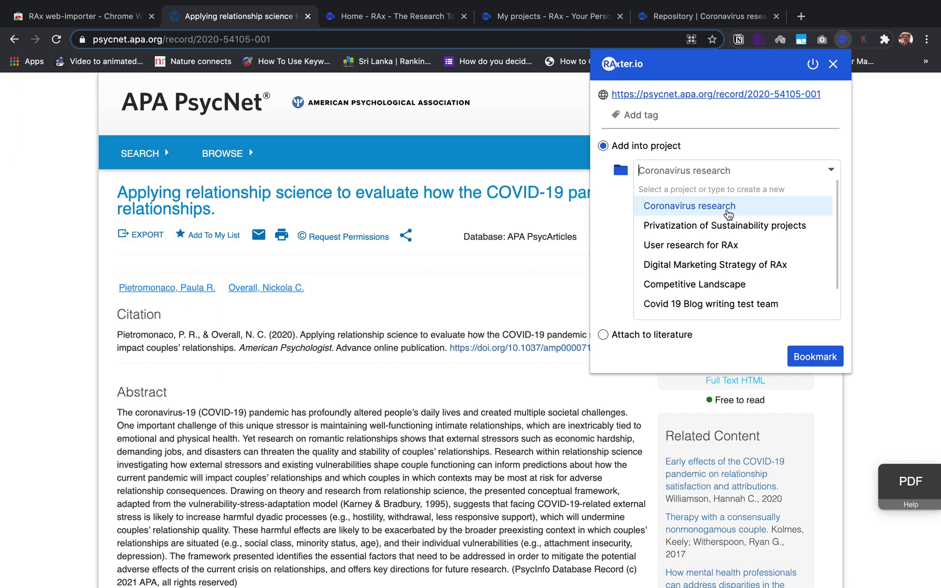
{"action": "left_click", "coordinate": [728, 215]}
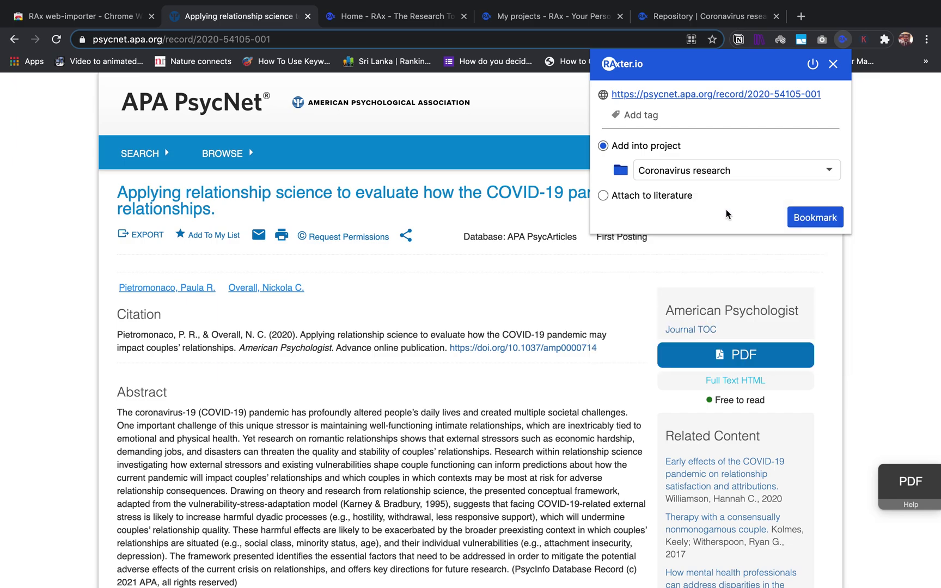
{"action": "left_click", "coordinate": [648, 114]}
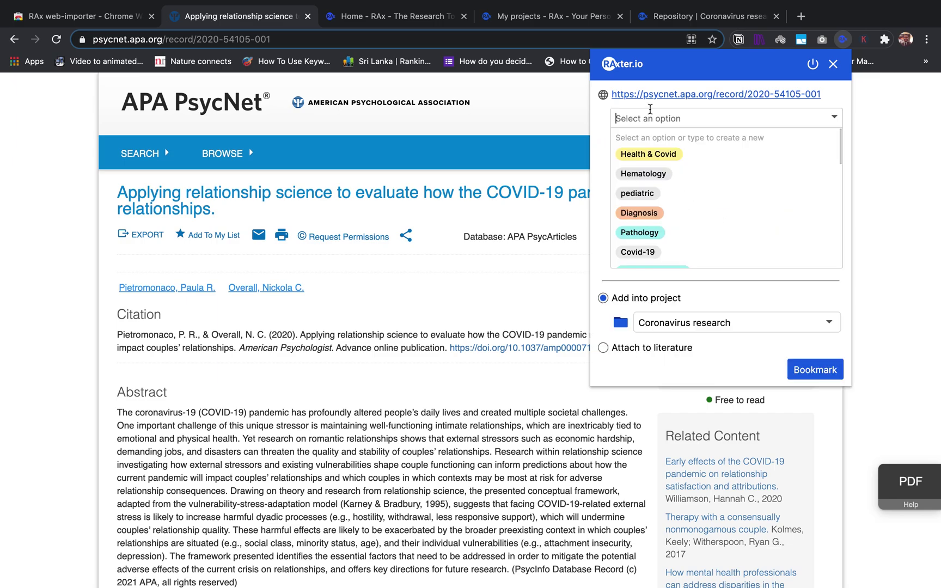
{"action": "left_click", "coordinate": [653, 156]}
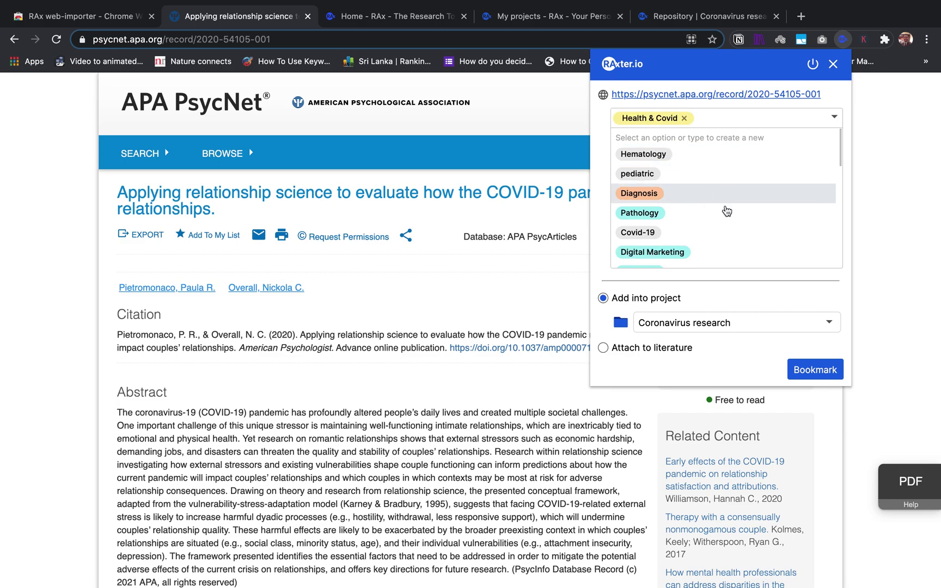
{"action": "left_click", "coordinate": [812, 370]}
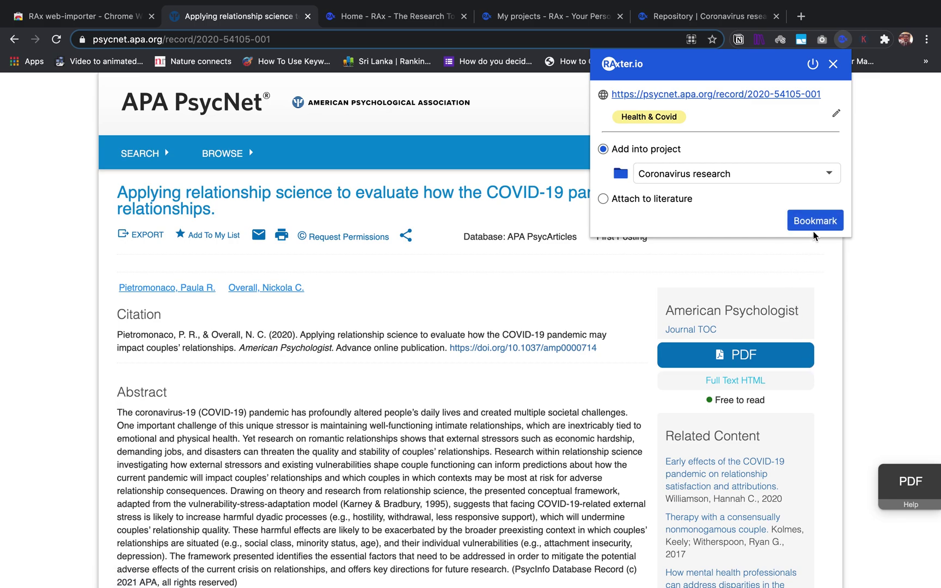
{"action": "left_click", "coordinate": [819, 224]}
Step: Open the Coronavirus research project's Repository showing the saved article tagged Health & Covid
{"action": "left_click", "coordinate": [571, 16]}
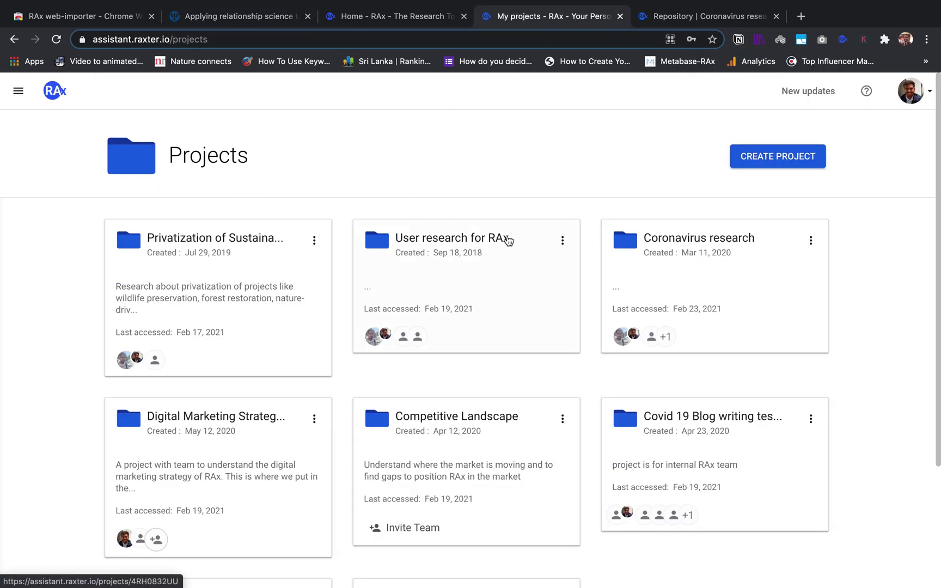
{"action": "left_click", "coordinate": [703, 252]}
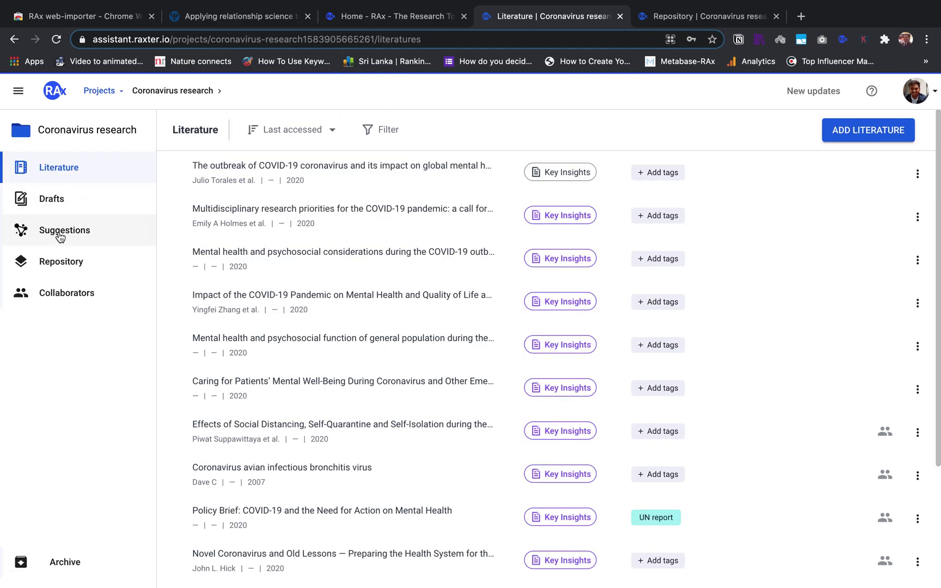
{"action": "left_click", "coordinate": [67, 265]}
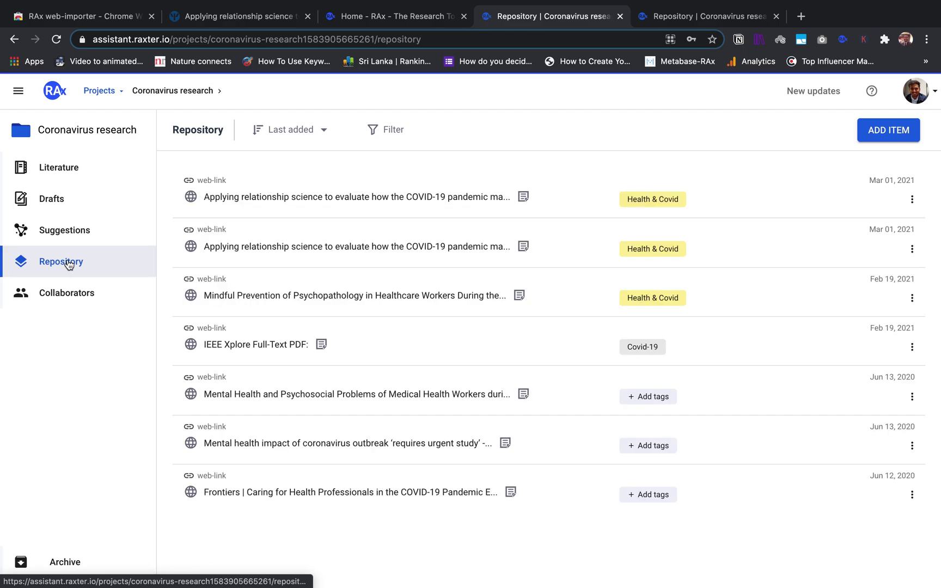